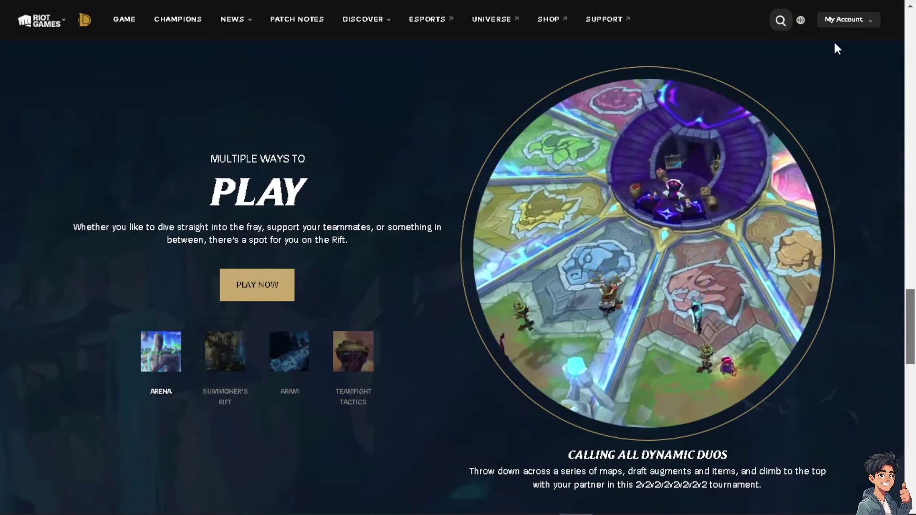
# Step: Use the My Account menu on the League of Legends site to reach the Riot sign-in page
pyautogui.click(844, 20)
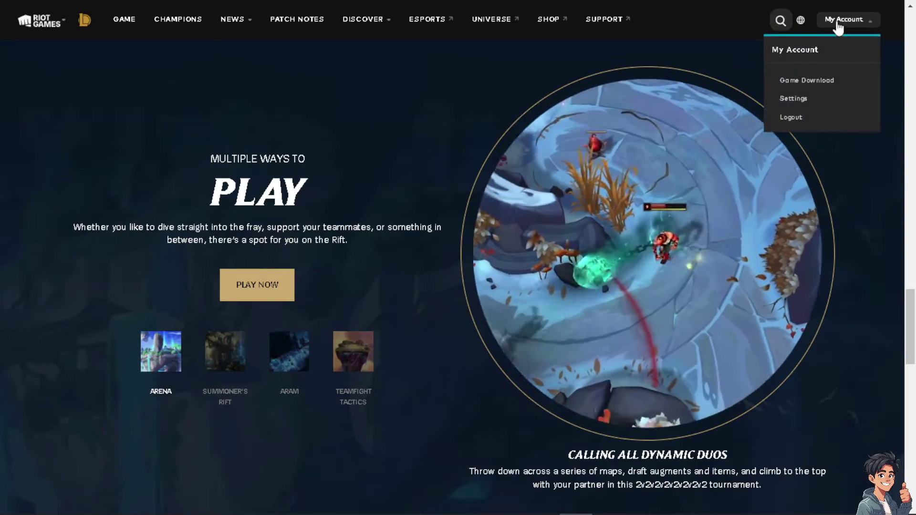
pyautogui.click(840, 23)
pyautogui.click(840, 23)
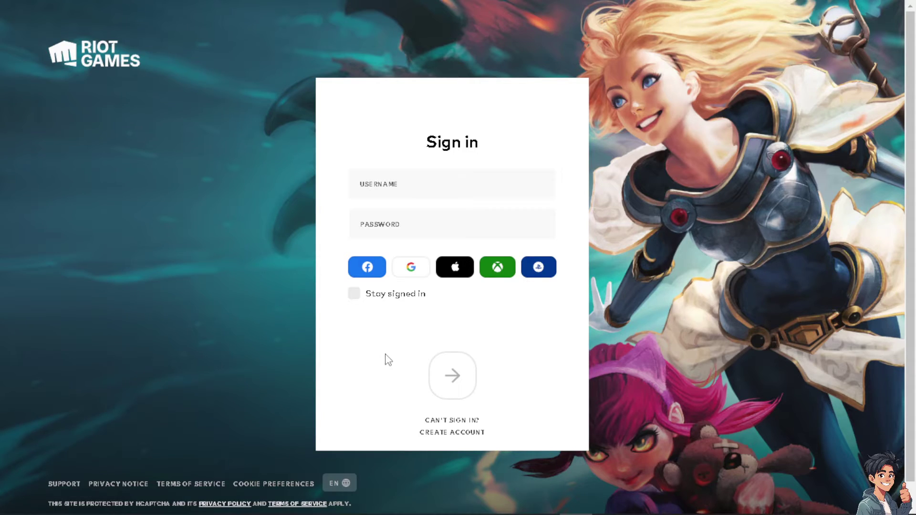
# Step: Choose Create Account on the Riot sign-in card, then go to status.riotgames.com
pyautogui.click(466, 432)
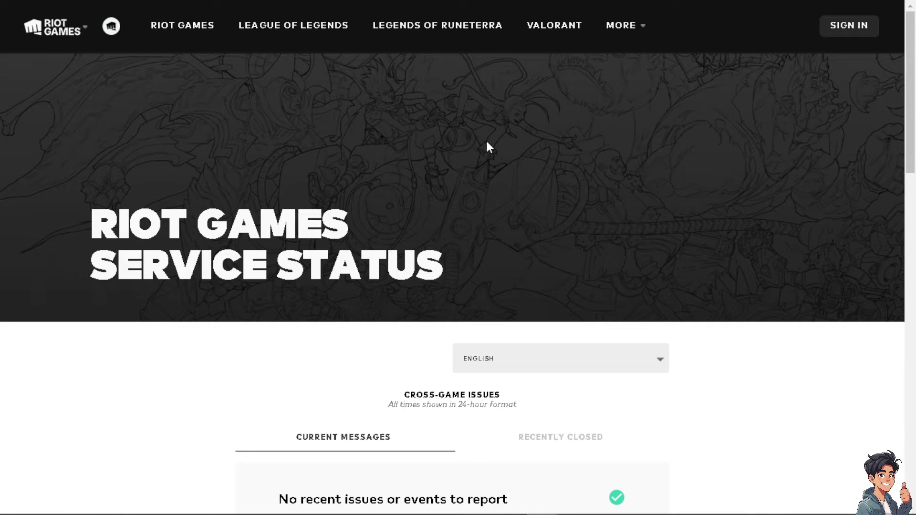
# Step: Open League of Legends service status for NA in English and review the current messages
pyautogui.scroll(-4, 368, 239)
pyautogui.scroll(-4, 368, 239)
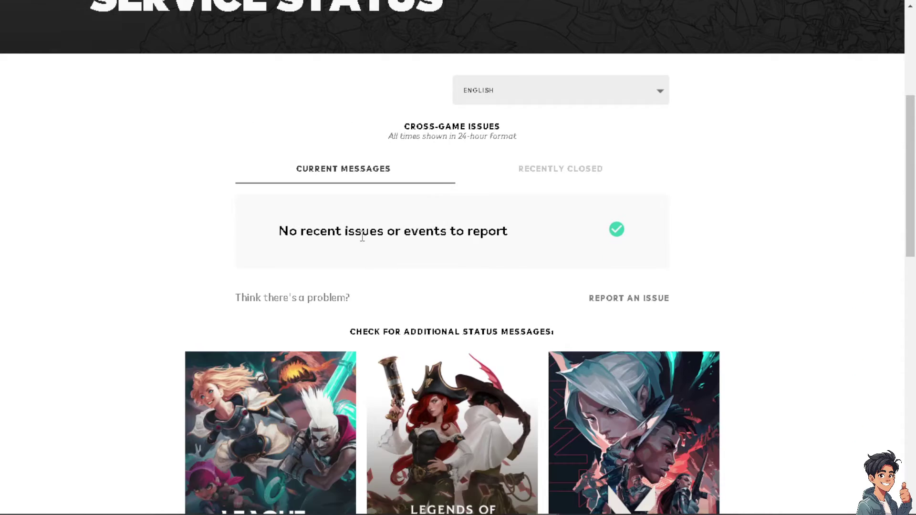
pyautogui.click(287, 299)
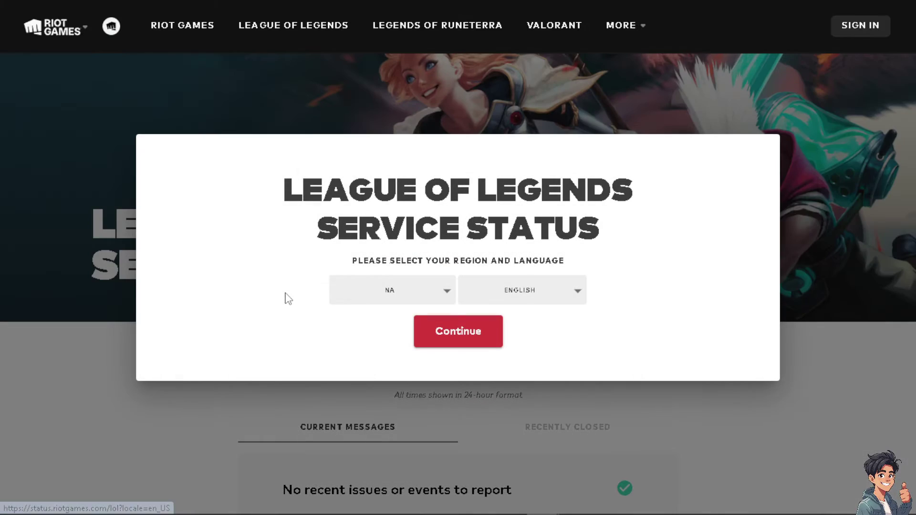
pyautogui.click(482, 337)
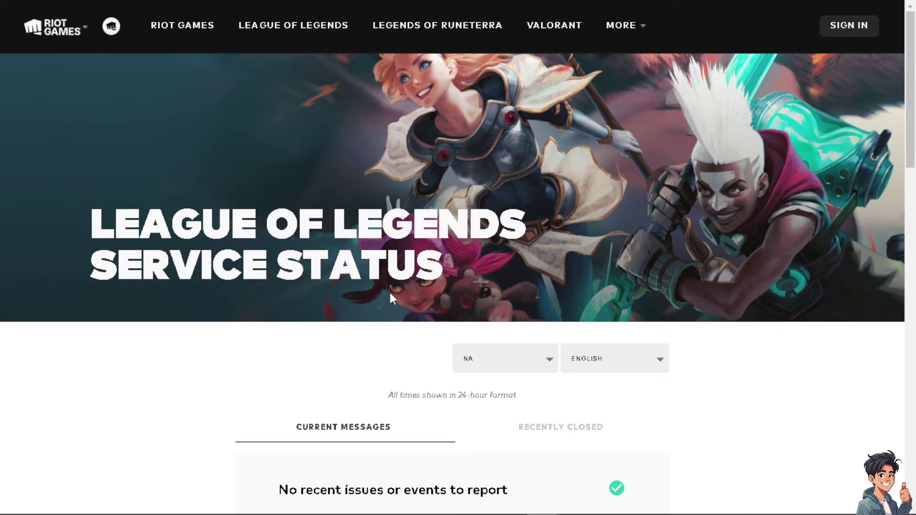
pyautogui.scroll(-3, 391, 293)
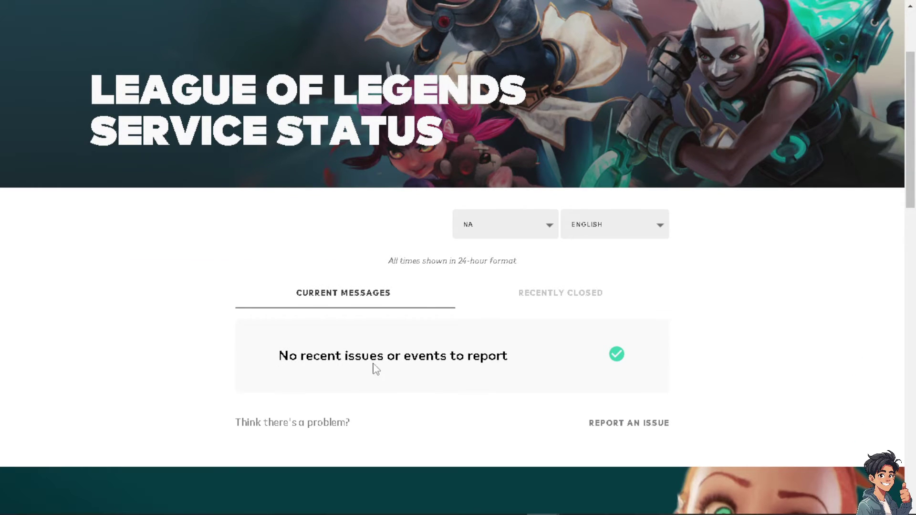
pyautogui.scroll(3, 304, 343)
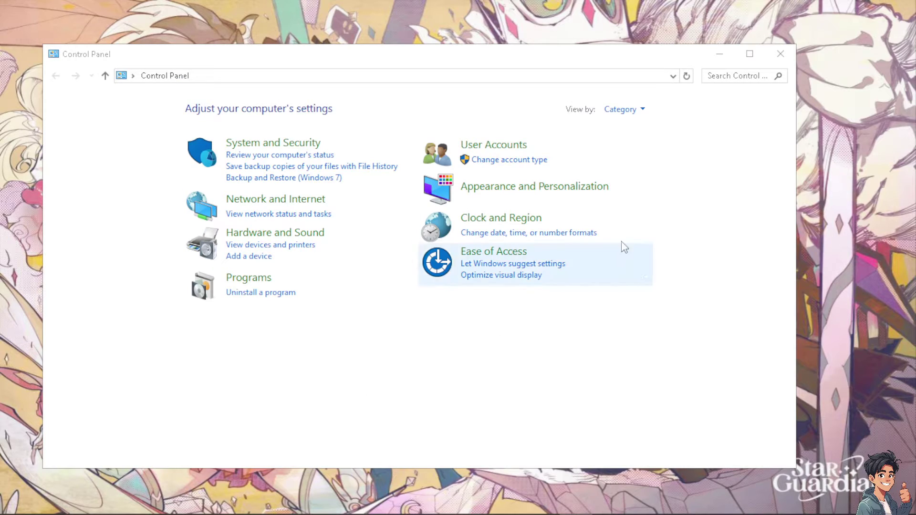
# Step: Maximize Control Panel, go through System and Security to allowed firewall apps, then open Advanced settings
pyautogui.click(749, 53)
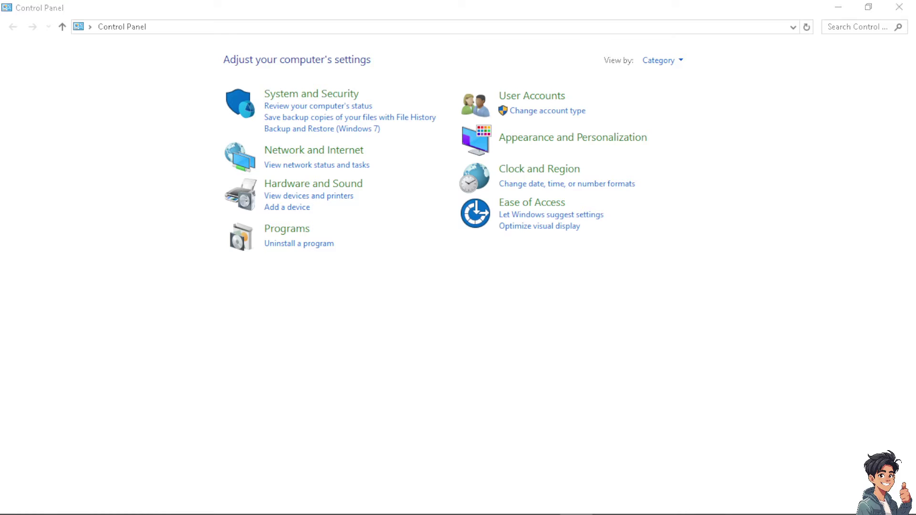
pyautogui.click(320, 95)
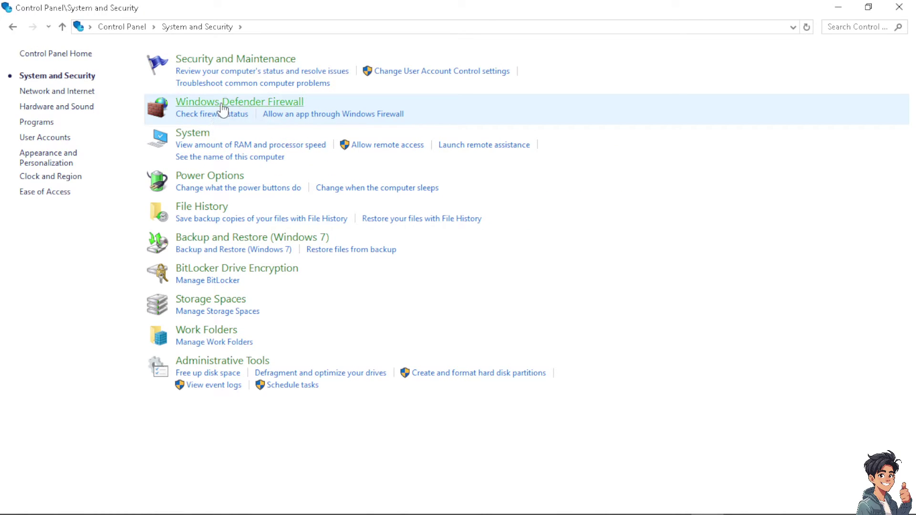
pyautogui.click(307, 117)
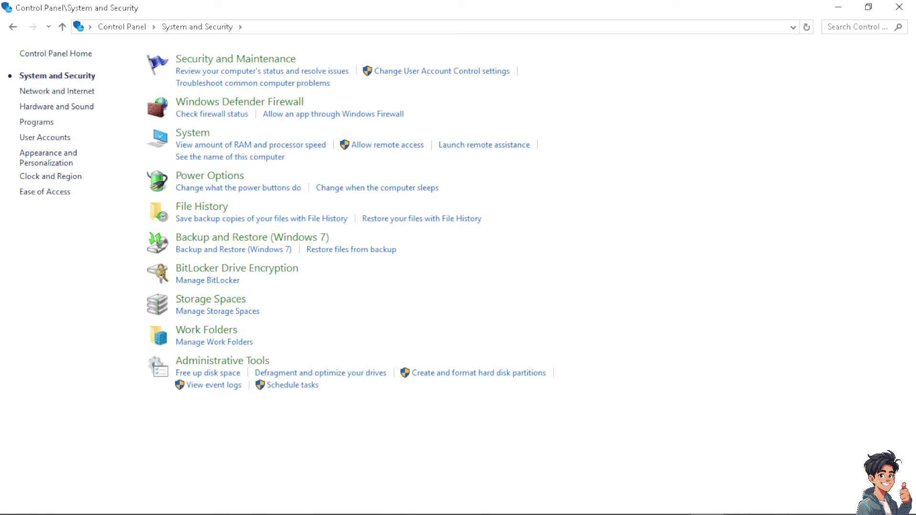
pyautogui.click(325, 114)
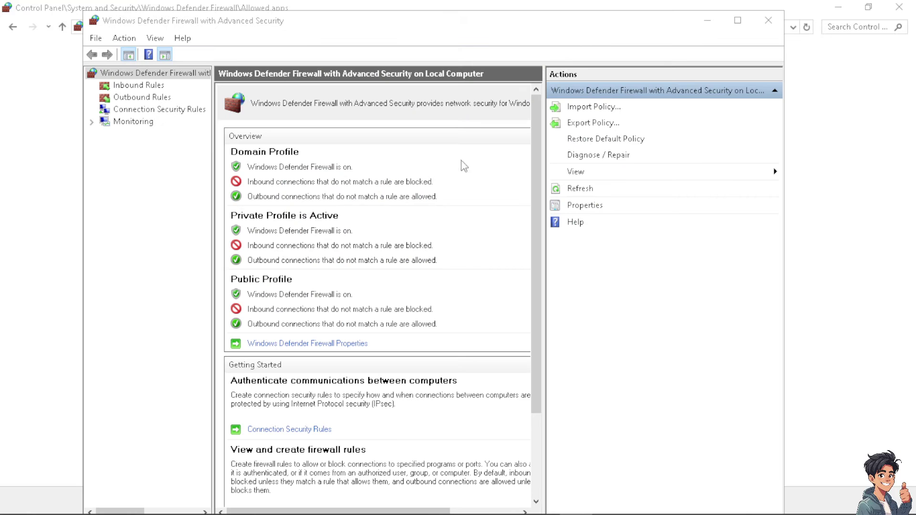
pyautogui.doubleClick(737, 17)
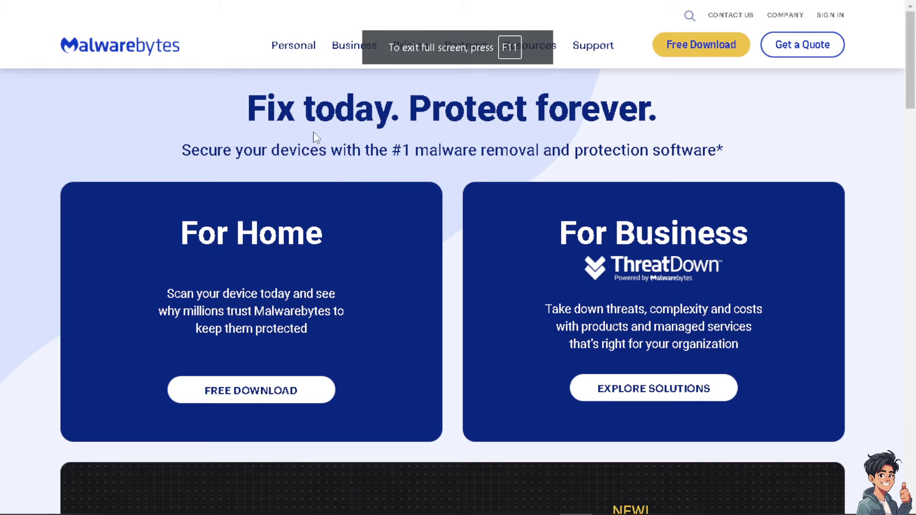
# Step: Scroll the Malwarebytes home page down to the footer, then run the fast.com speed test
pyautogui.scroll(-3, 430, 272)
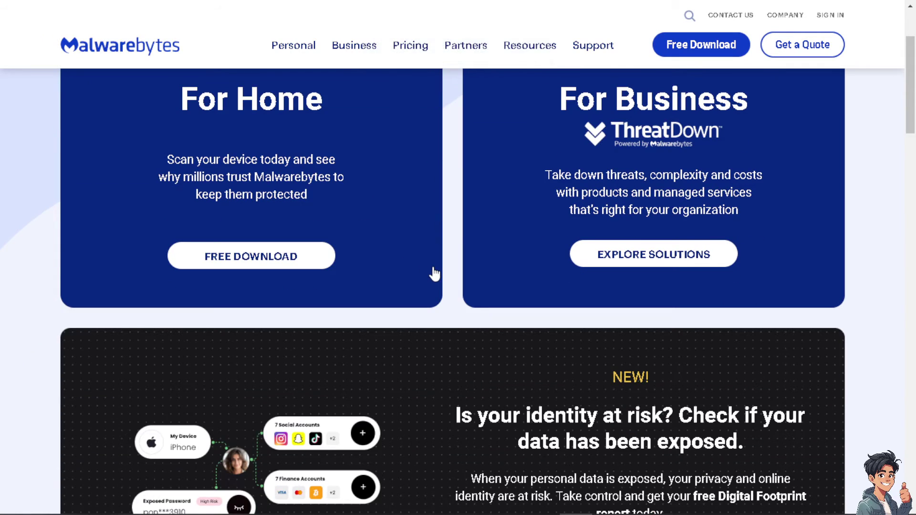
pyautogui.scroll(-3, 432, 274)
pyautogui.scroll(-3, 432, 272)
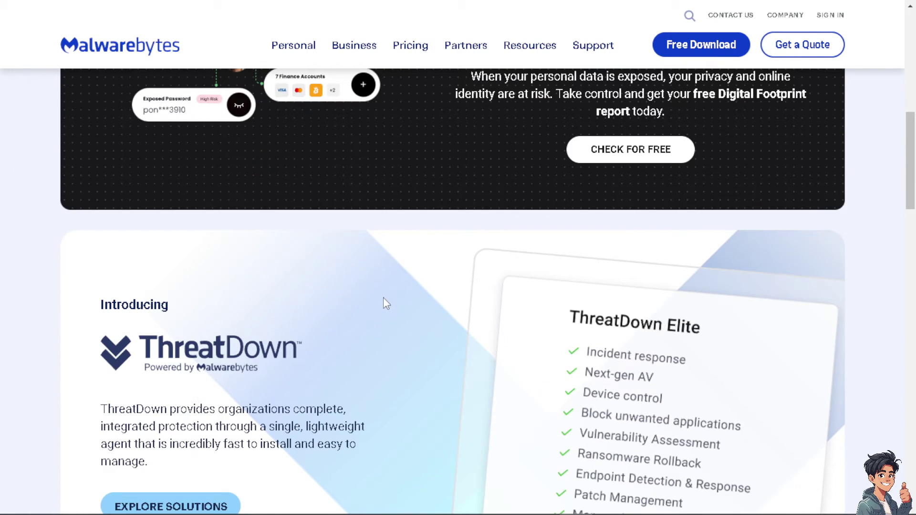
pyautogui.scroll(-1, 386, 304)
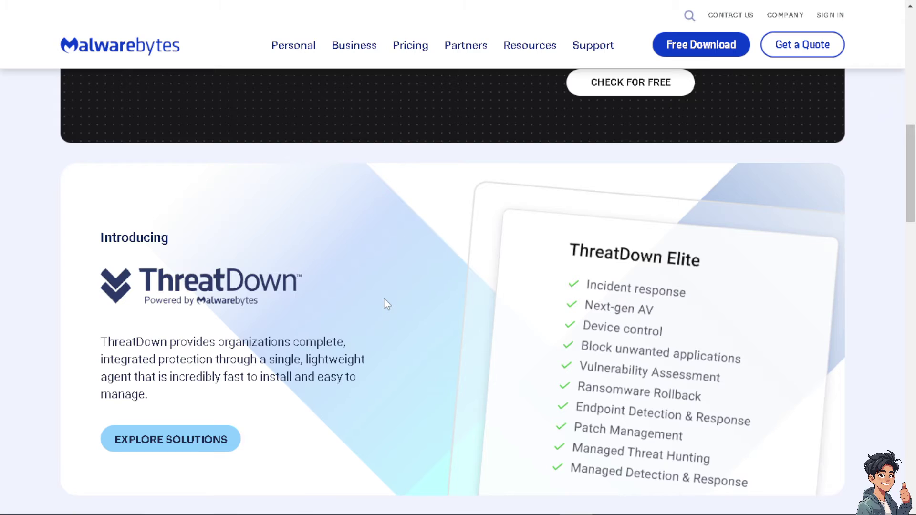
pyautogui.scroll(-2, 387, 304)
pyautogui.scroll(-2, 386, 302)
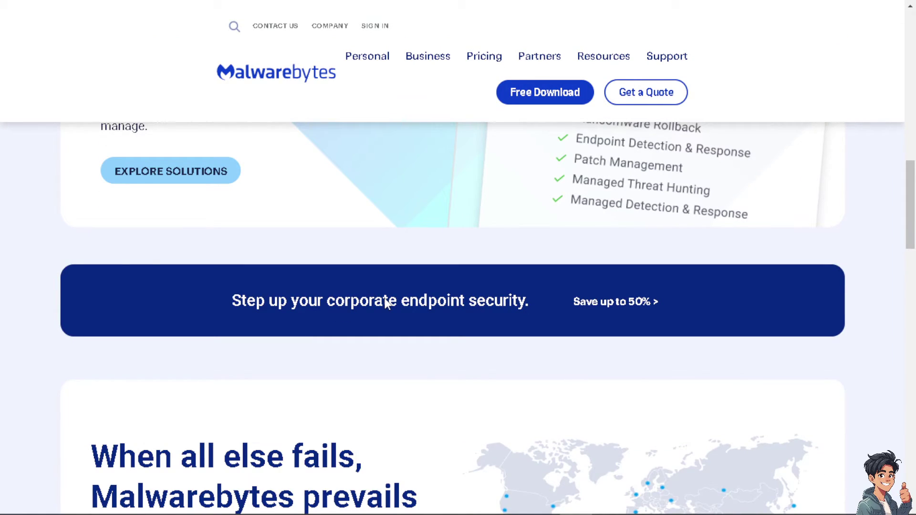
pyautogui.scroll(-7, 386, 303)
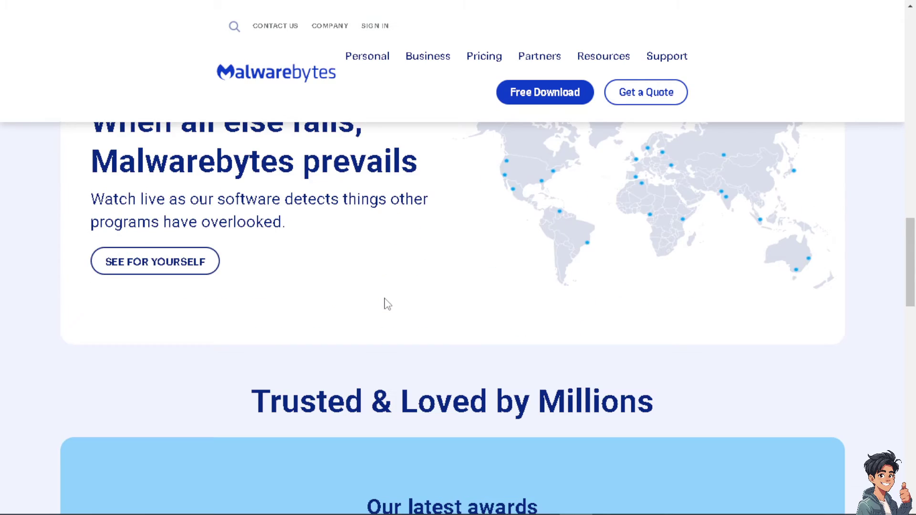
pyautogui.scroll(-10, 386, 304)
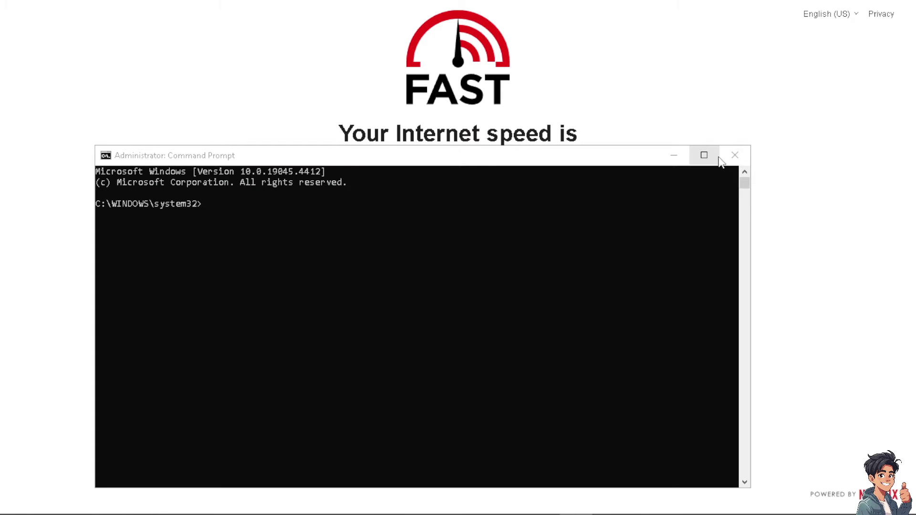
# Step: Maximize the admin Command Prompt, enter ipconfig release, renew and flushdns commands, then open Run with devmgmt.msc
pyautogui.click(706, 156)
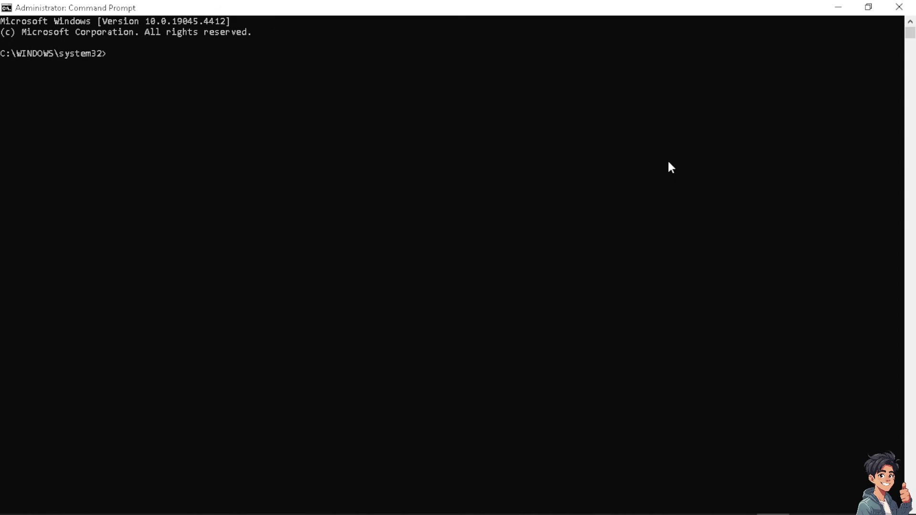
pyautogui.click(286, 97)
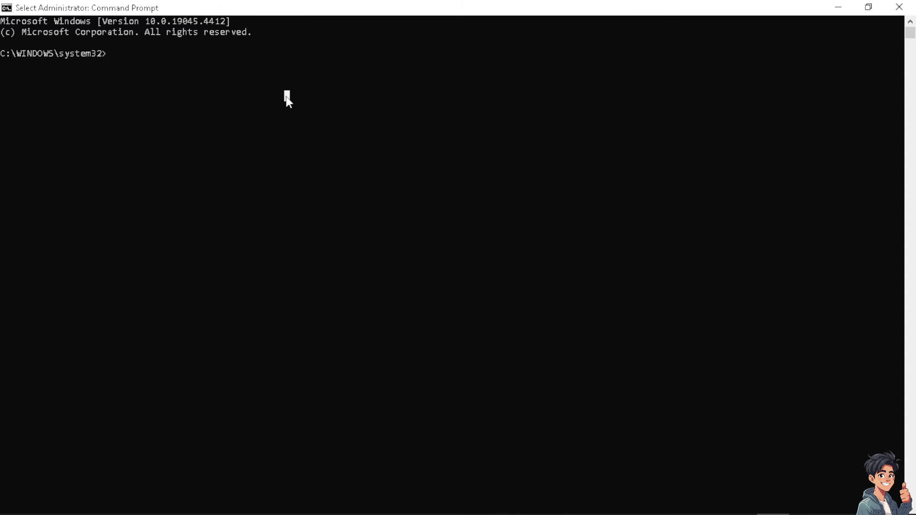
pyautogui.write('ipconfig')
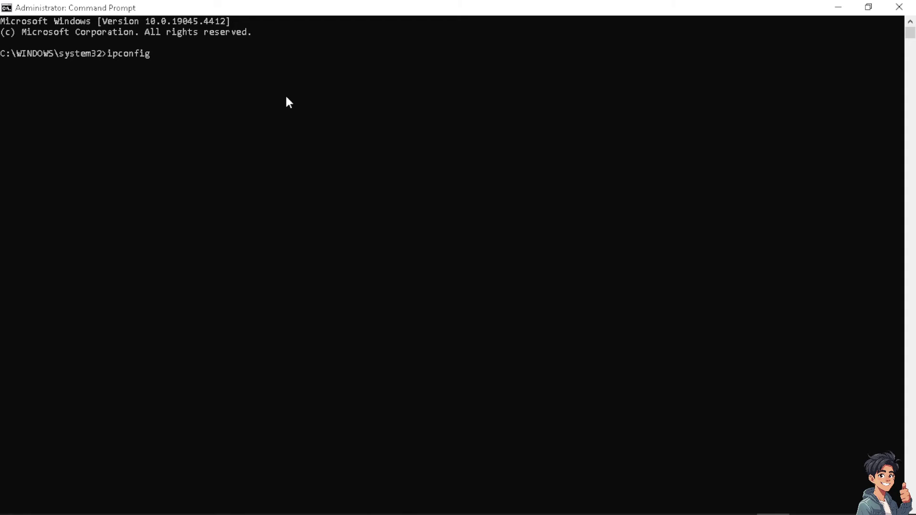
pyautogui.write('/flushdns')
pyautogui.press('super+r')
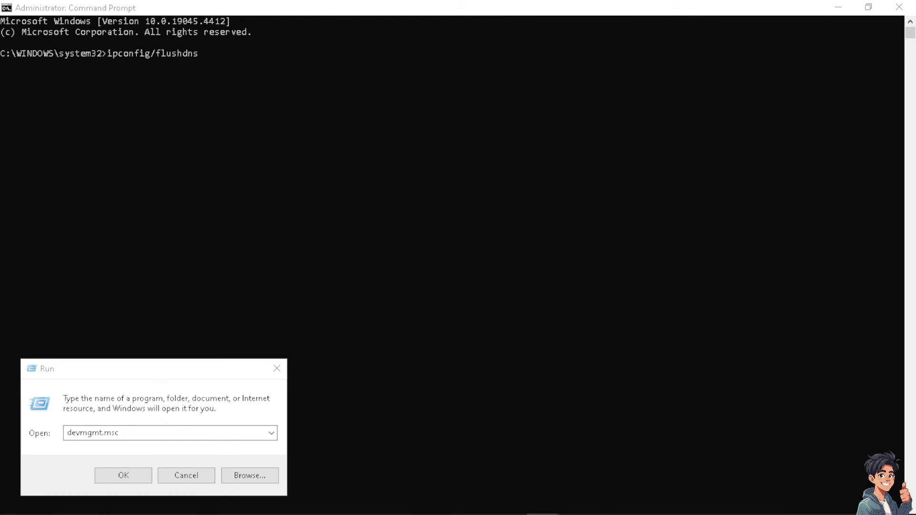
# Step: Run devmgmt.msc from the Run dialog and maximize Device Manager
pyautogui.click(166, 372)
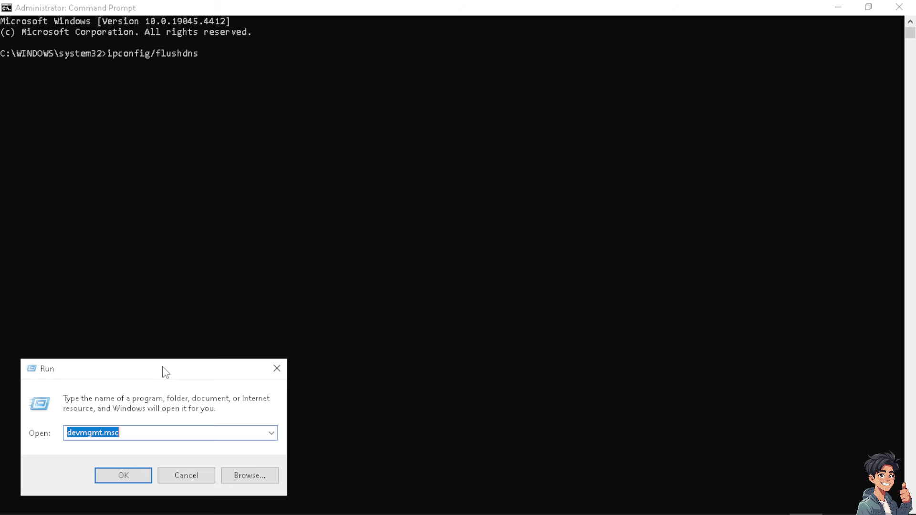
pyautogui.click(147, 435)
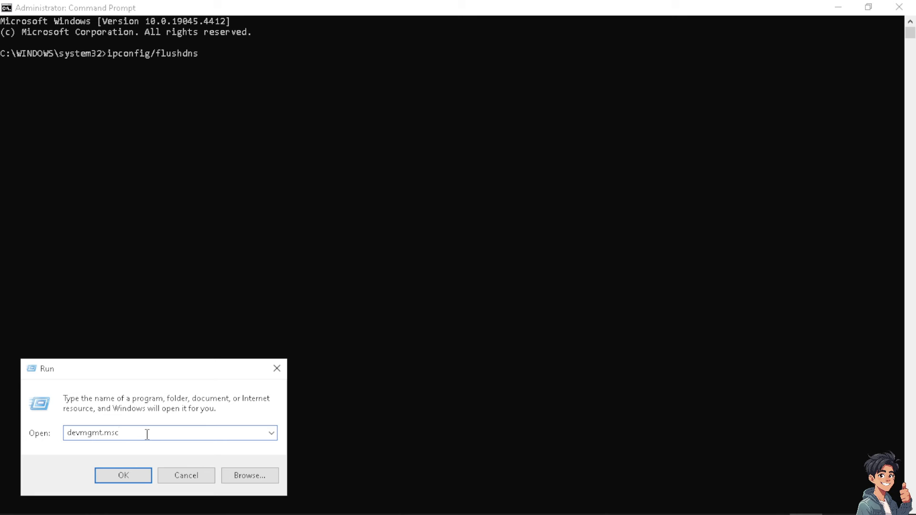
pyautogui.click(124, 477)
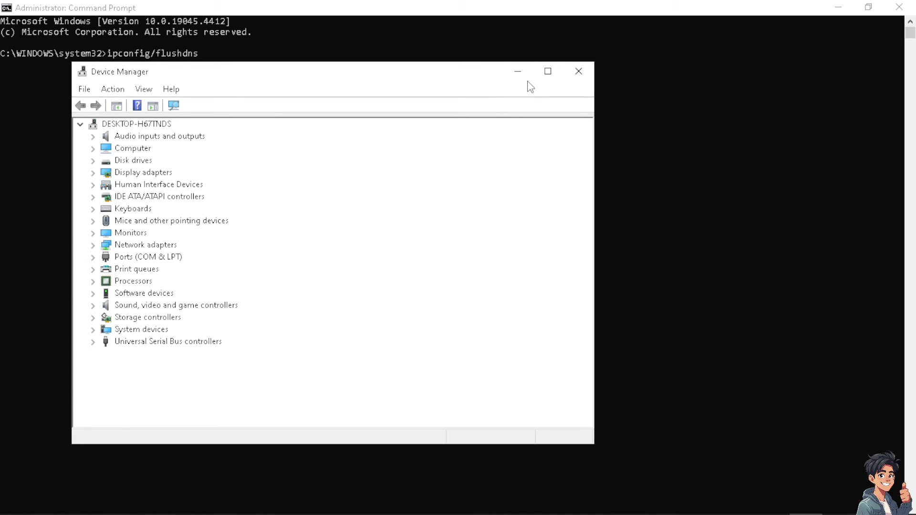
pyautogui.click(547, 72)
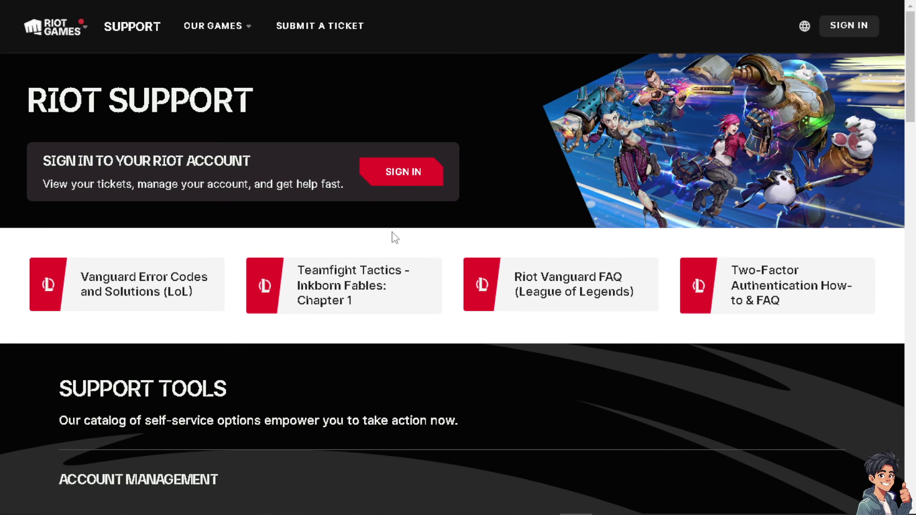
# Step: Scroll down Riot Support and start a League of Legends support ticket
pyautogui.scroll(-4, 396, 272)
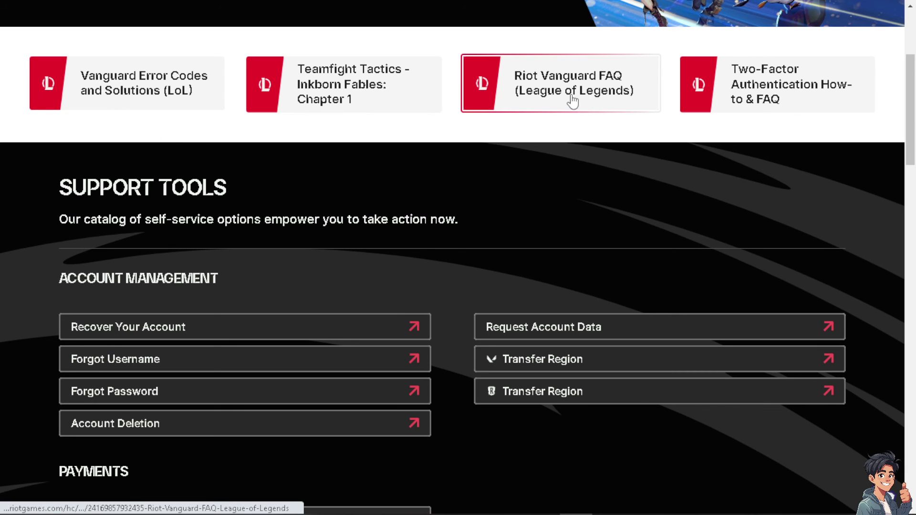
pyautogui.scroll(-10, 458, 270)
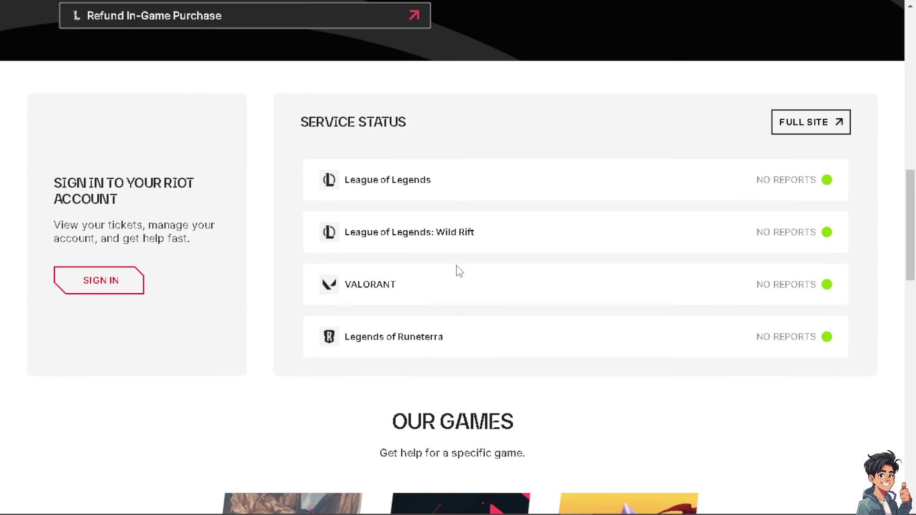
pyautogui.scroll(-3, 414, 308)
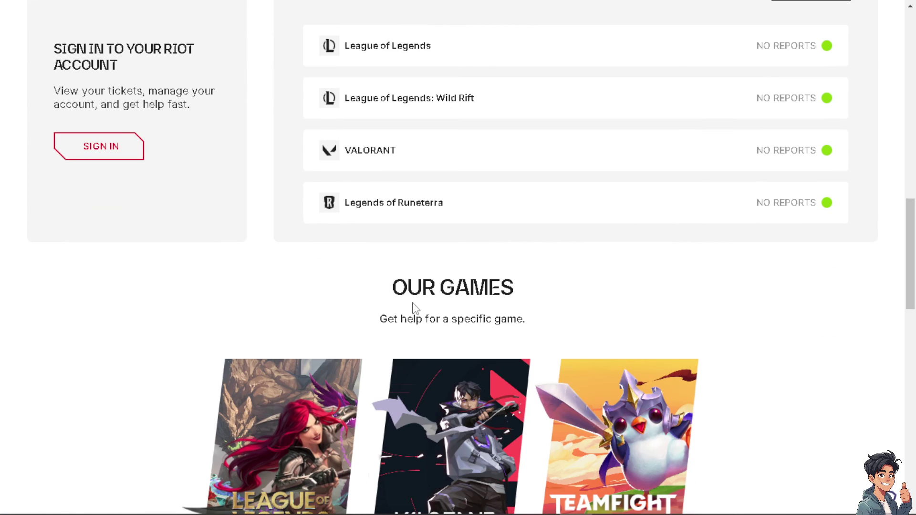
pyautogui.scroll(-18, 414, 308)
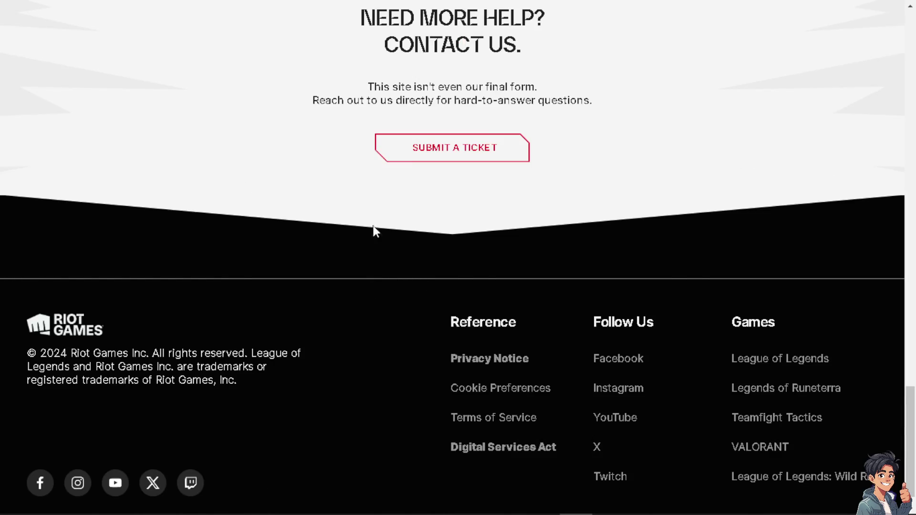
pyautogui.click(462, 148)
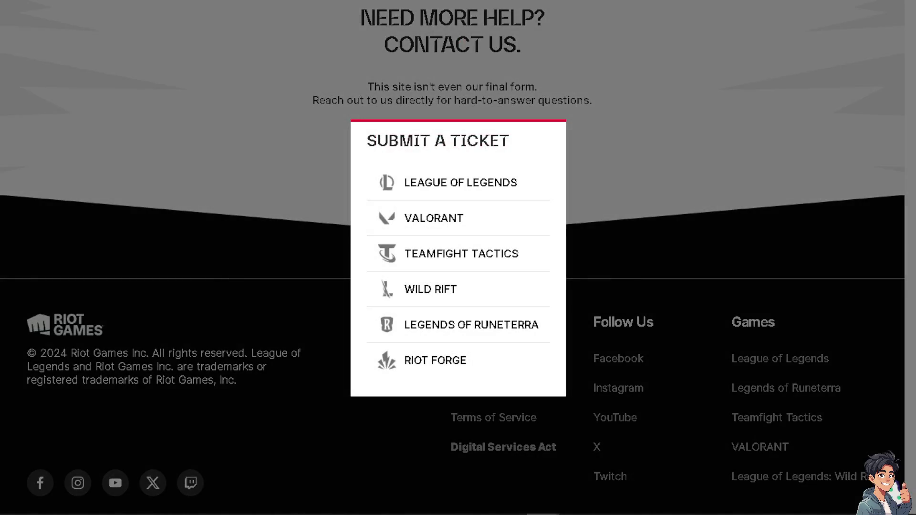
pyautogui.click(430, 191)
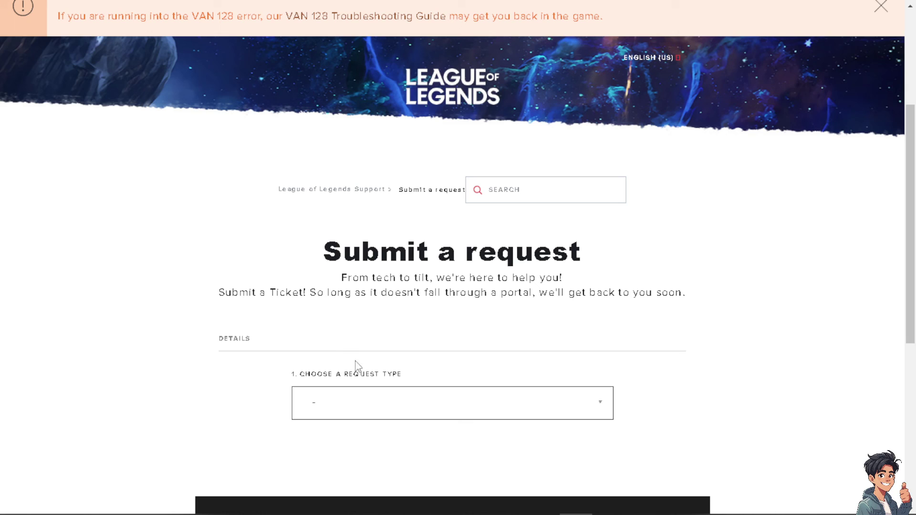
# Step: Set the request type to 'Tech Issues: Install, Patch, Lag or Crashes' and review the form
pyautogui.click(450, 413)
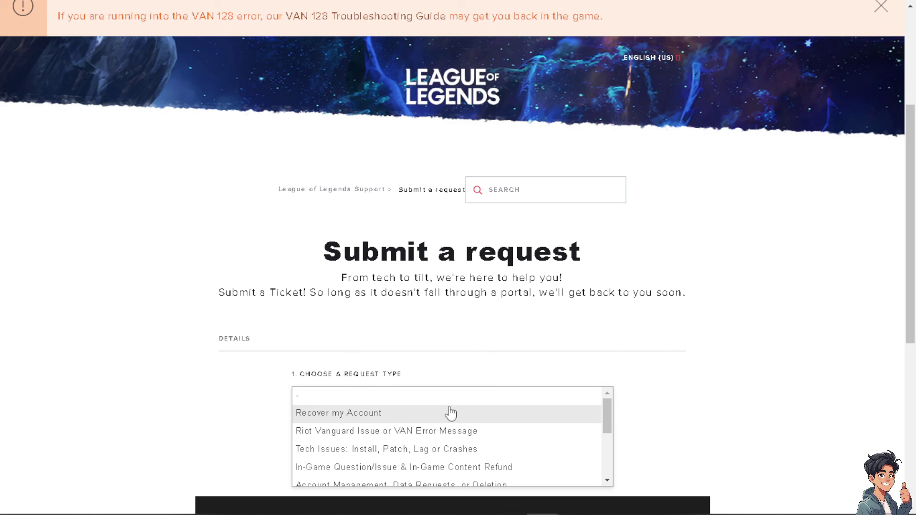
pyautogui.click(455, 457)
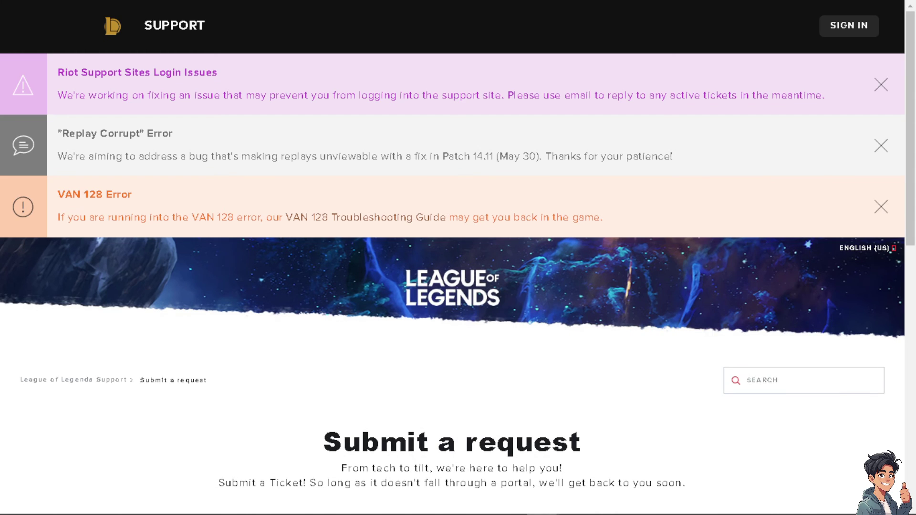
pyautogui.scroll(-7, 224, 299)
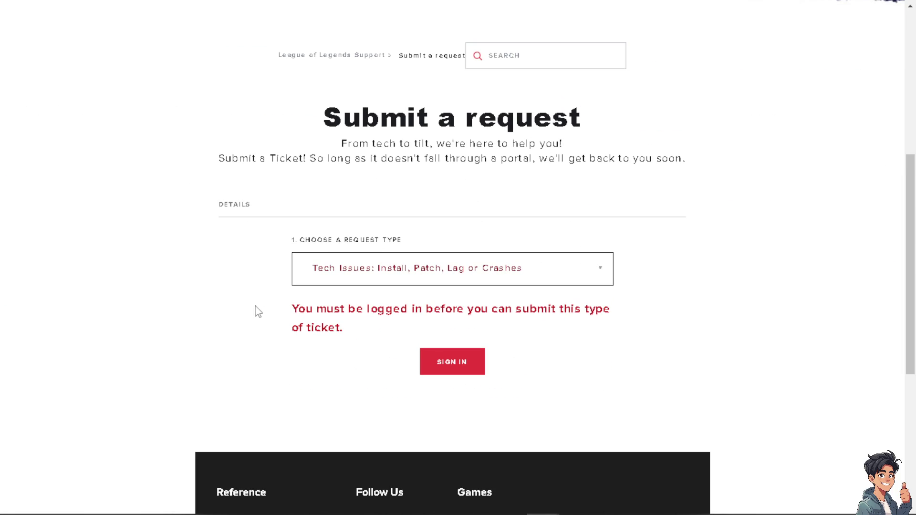
pyautogui.scroll(4, 258, 335)
pyautogui.scroll(3, 258, 335)
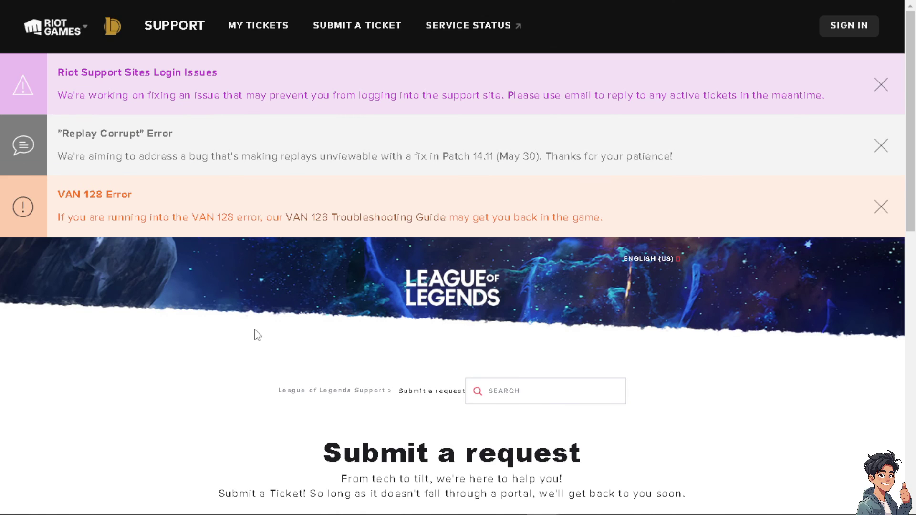